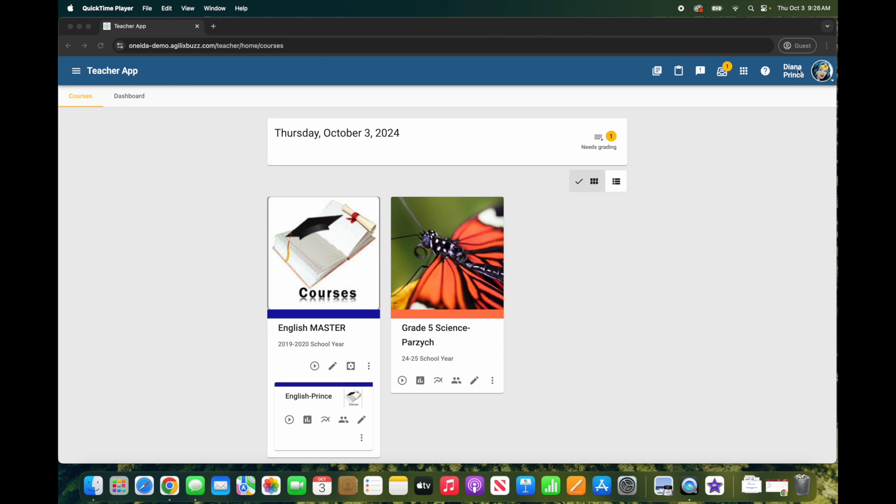
Step: Open the account settings to view the user details and notification preferences, and save them to return to the course overview
left_click(819, 79)
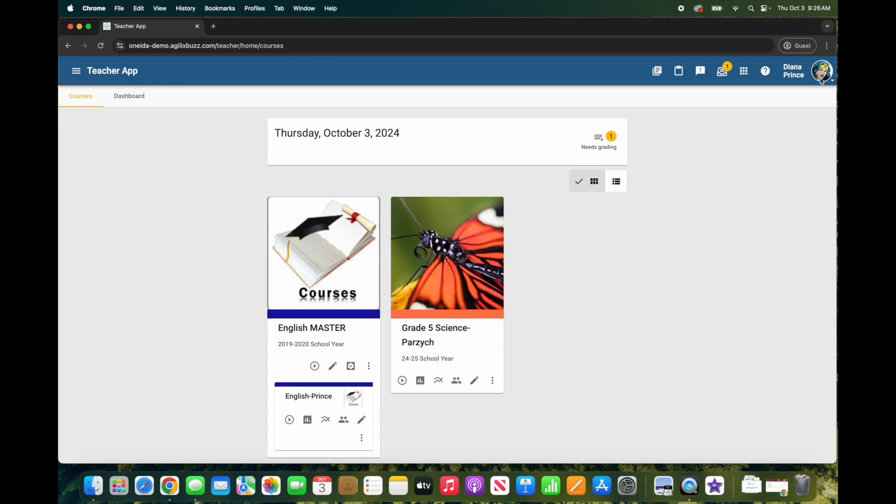
left_click(819, 80)
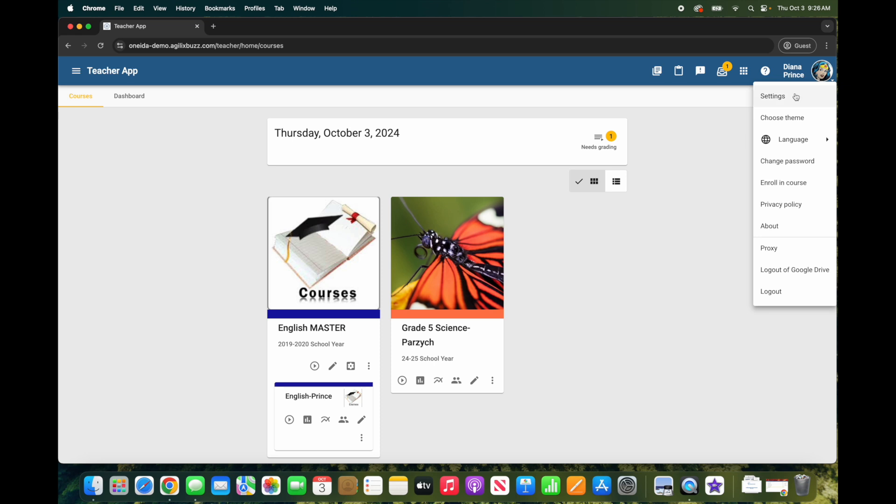
left_click(797, 98)
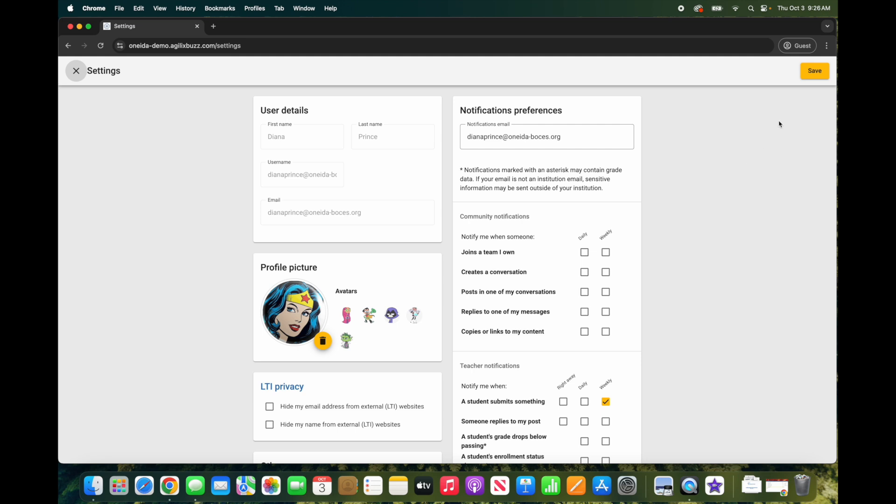
left_click(816, 72)
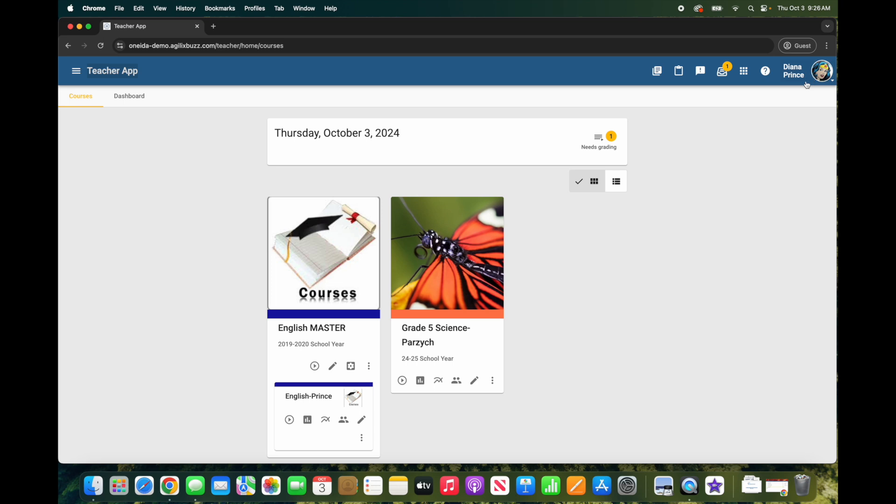
Step: Open the inbox and send the reply "Great see you then!" to the most recent Homework Help message
left_click(746, 77)
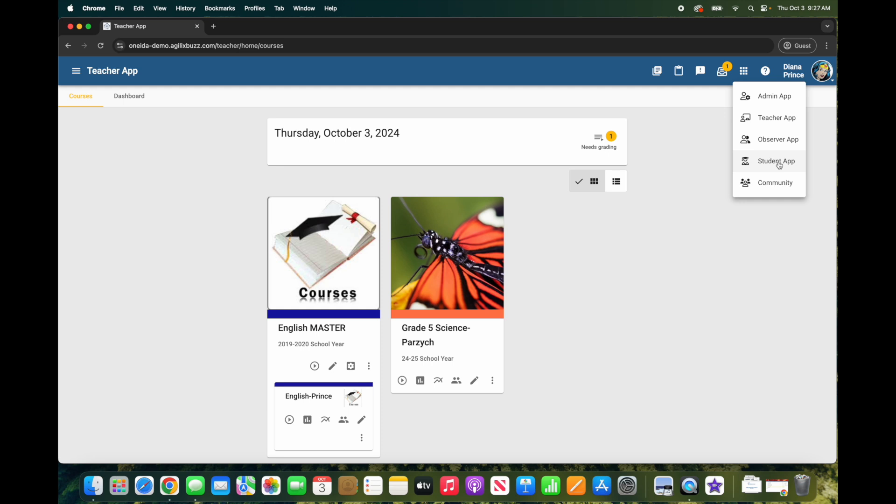
left_click(724, 74)
left_click(724, 75)
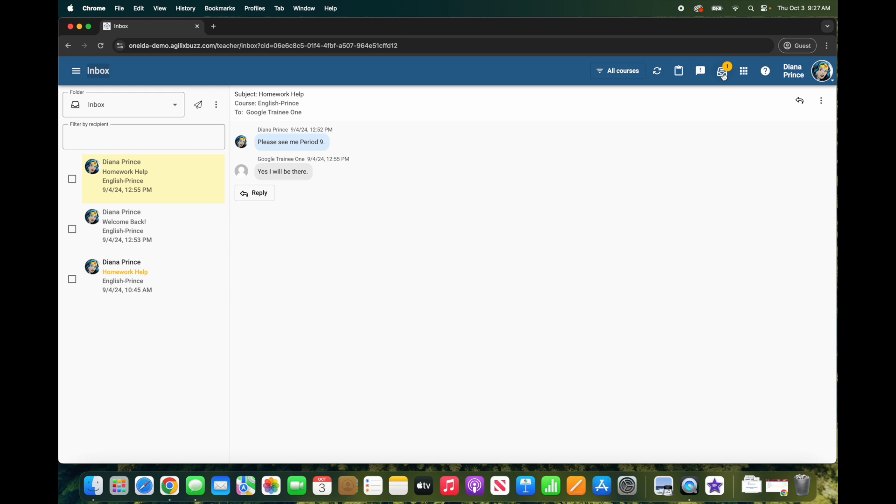
mouse_move(195, 201)
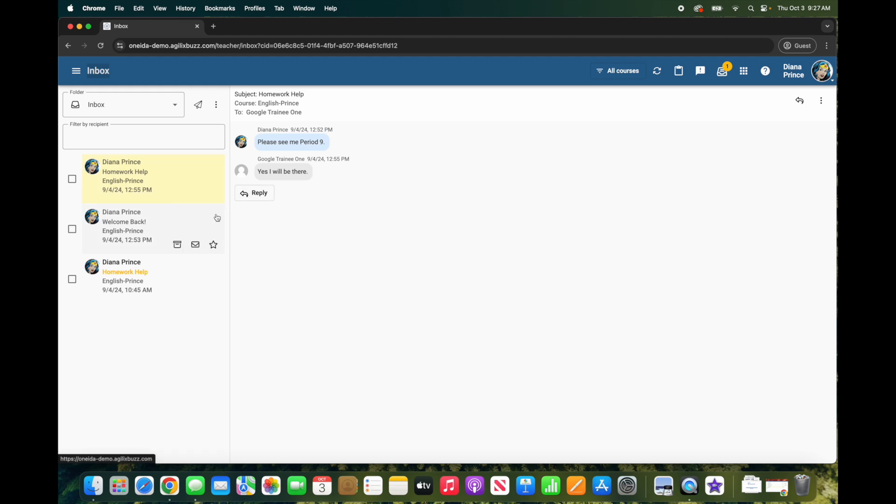
left_click(261, 197)
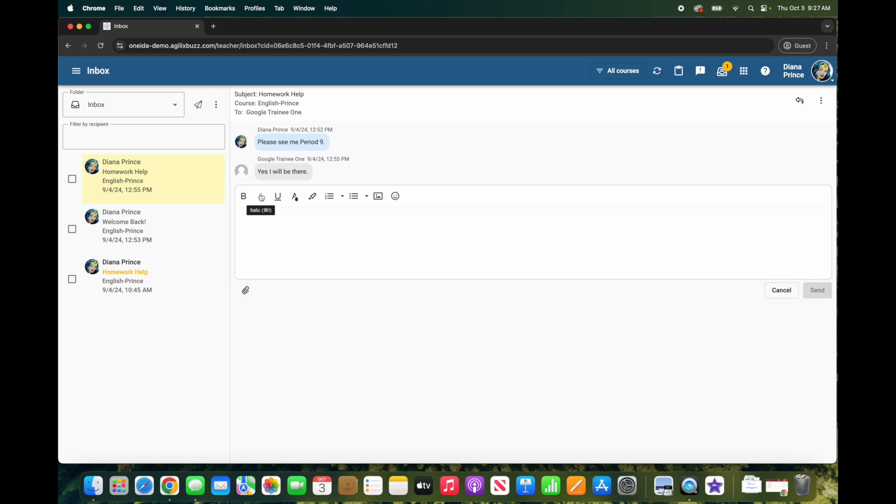
type("Great see you then!")
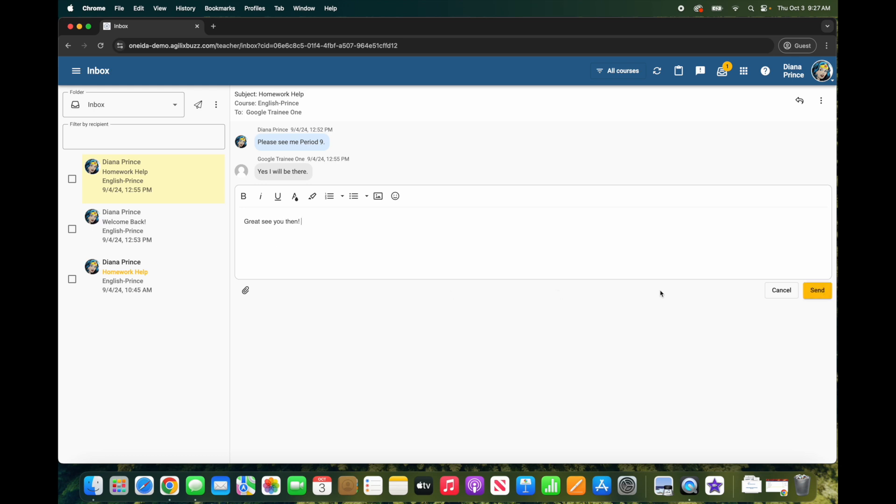
left_click(818, 291)
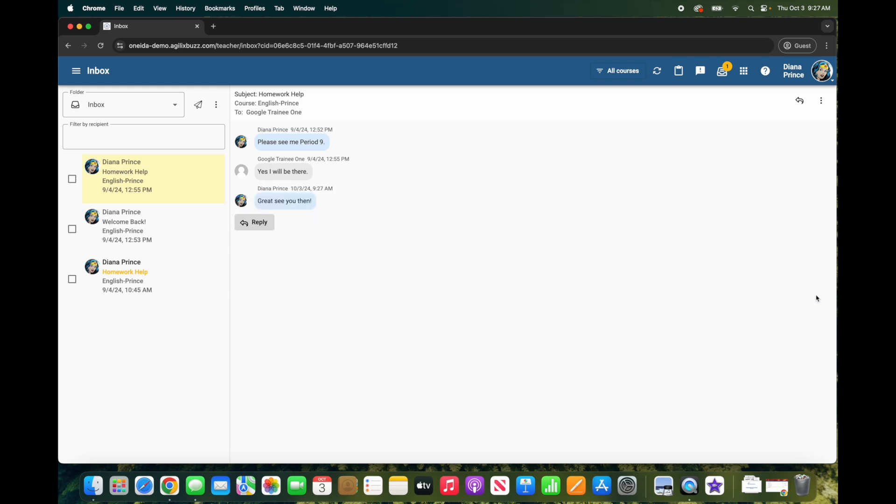
Step: View the list of available message folders, and return to the Teacher App home page
left_click(177, 110)
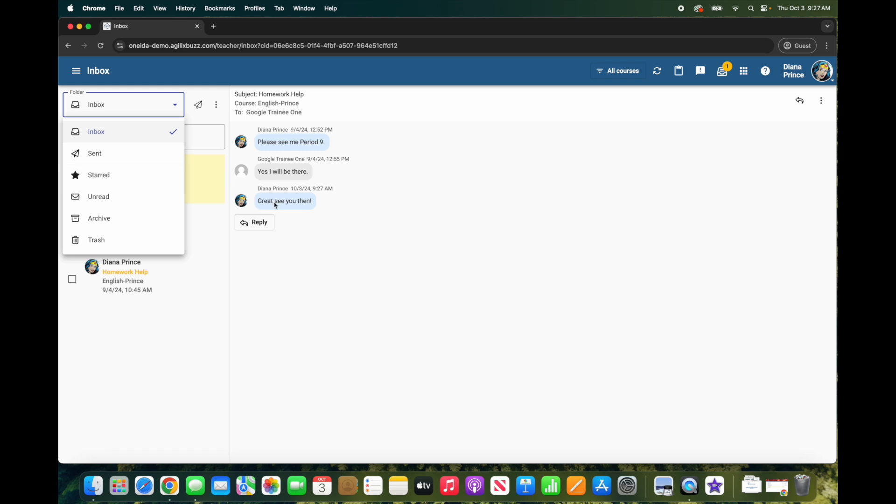
left_click(344, 228)
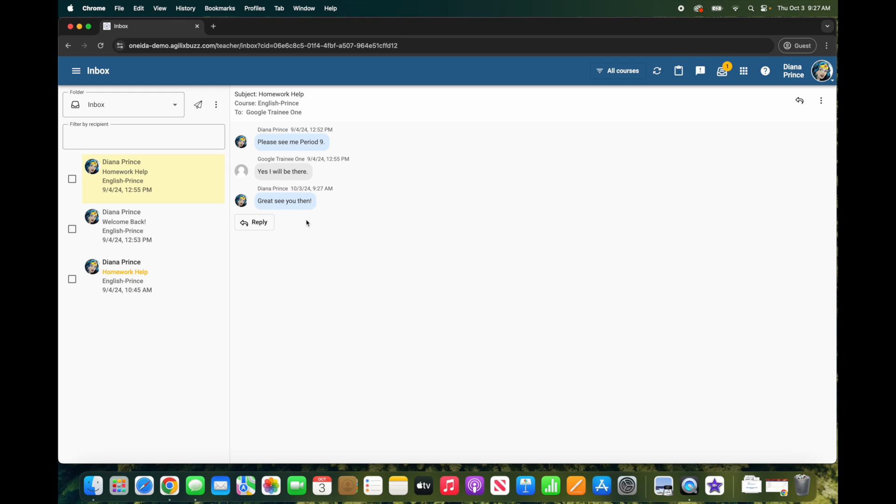
left_click(77, 76)
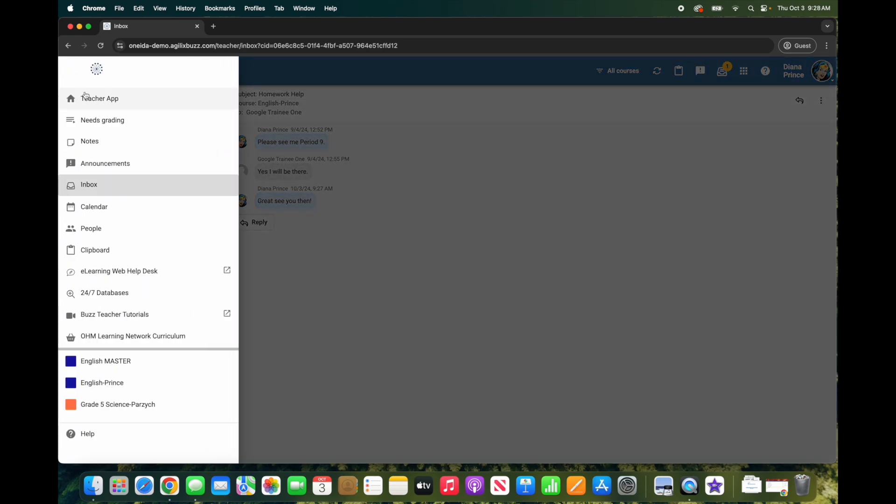
left_click(87, 99)
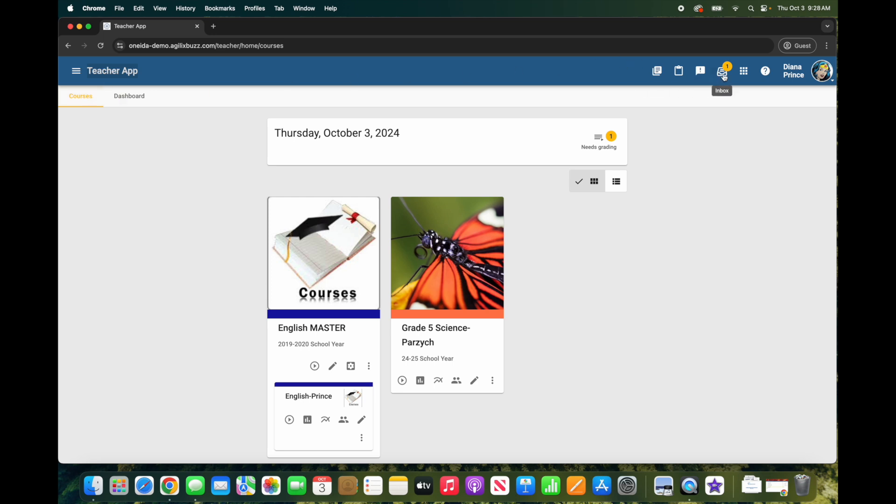
left_click(658, 74)
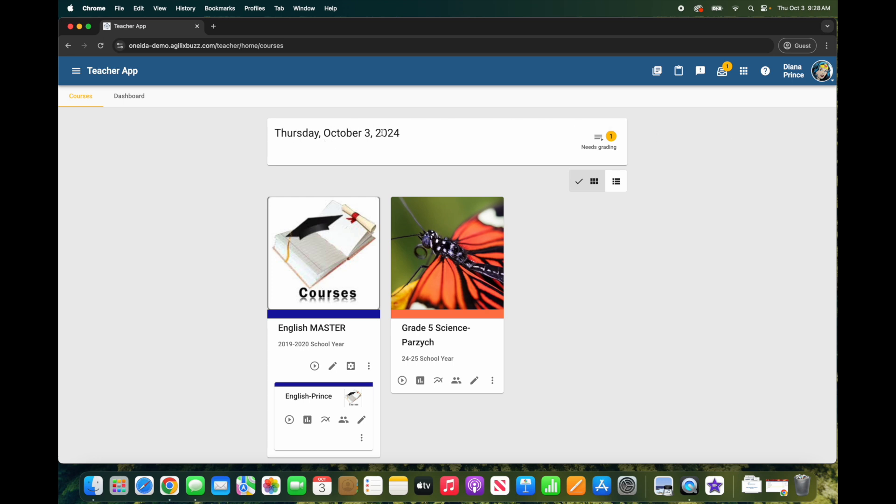
Step: Open the Playground Physics submission that needs grading and award 1 point for question 1
left_click(591, 153)
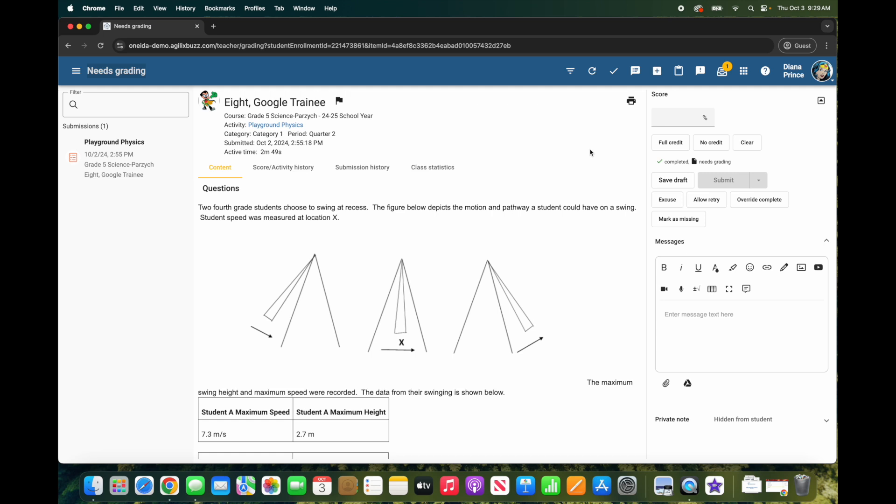
scroll(501, 263, "down", 2)
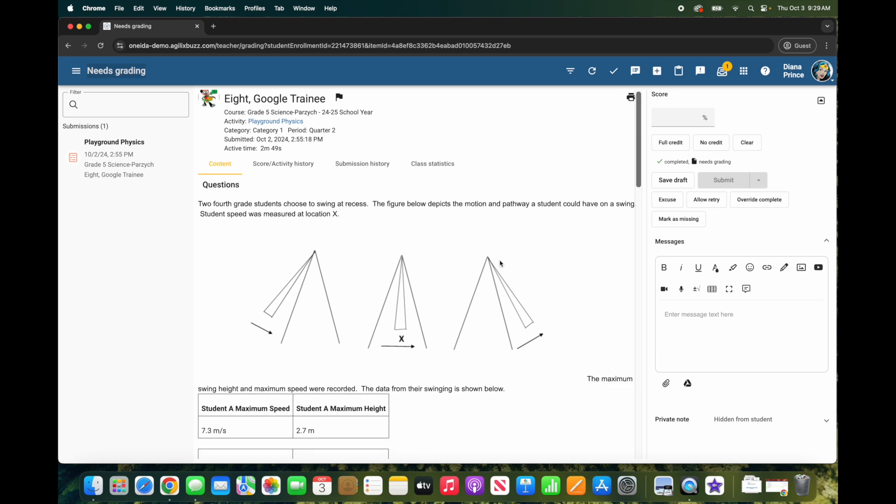
scroll(501, 264, "down", 3)
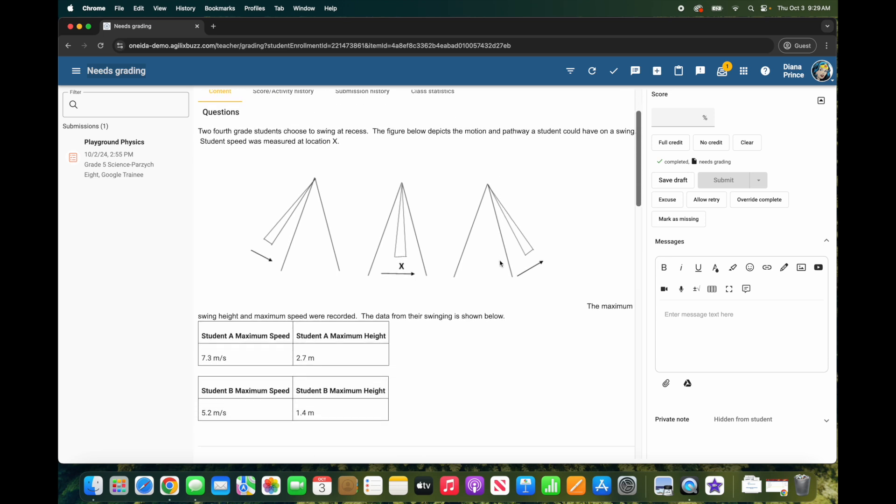
scroll(501, 264, "up", 1)
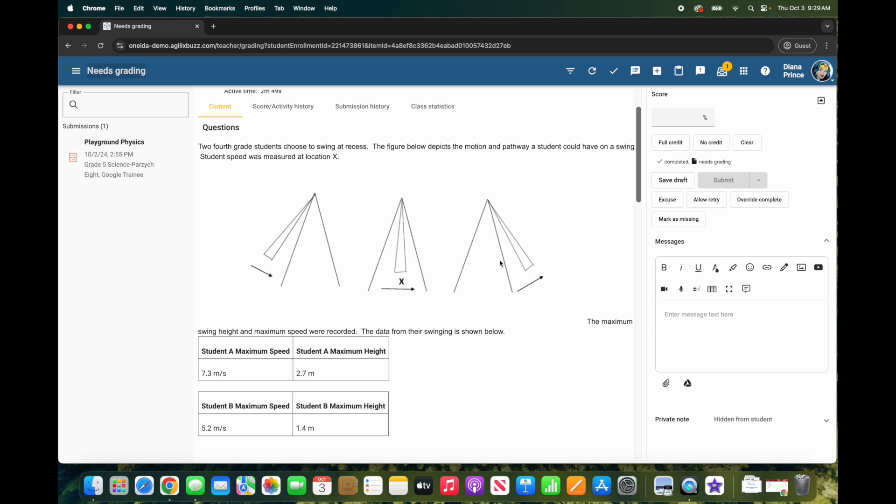
scroll(501, 264, "down", 5)
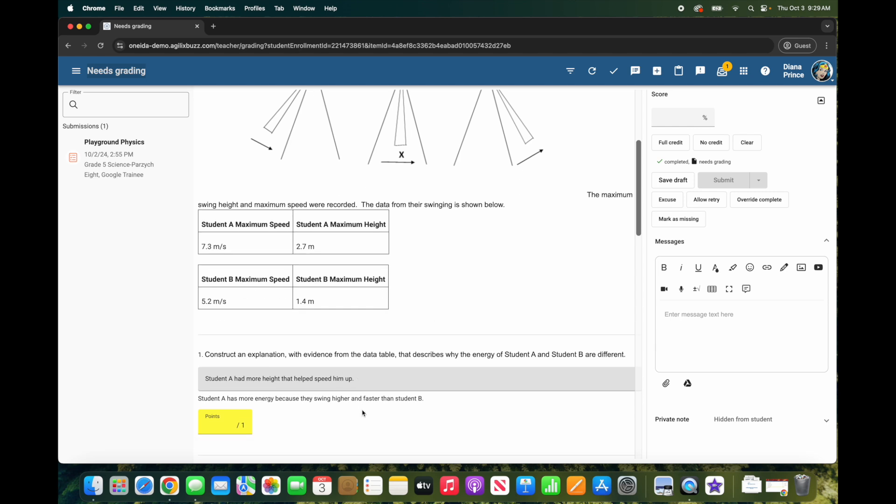
scroll(363, 414, "down", 2)
scroll(363, 413, "down", 1)
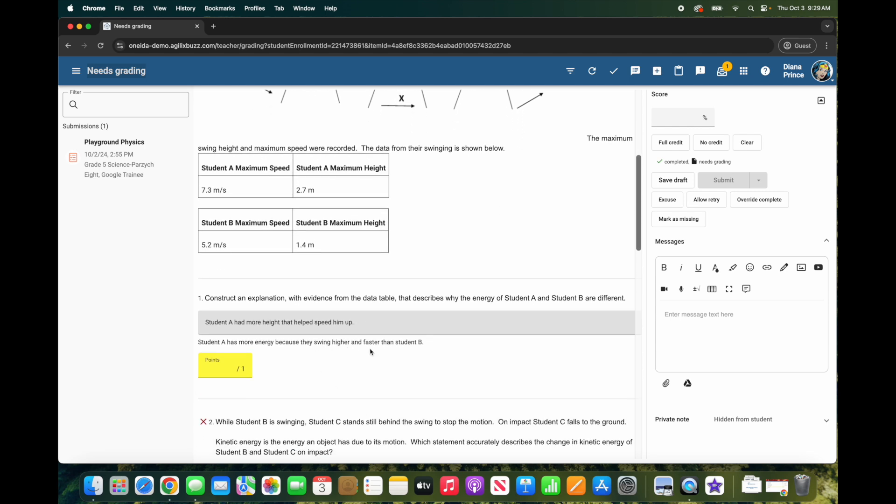
left_click(214, 368)
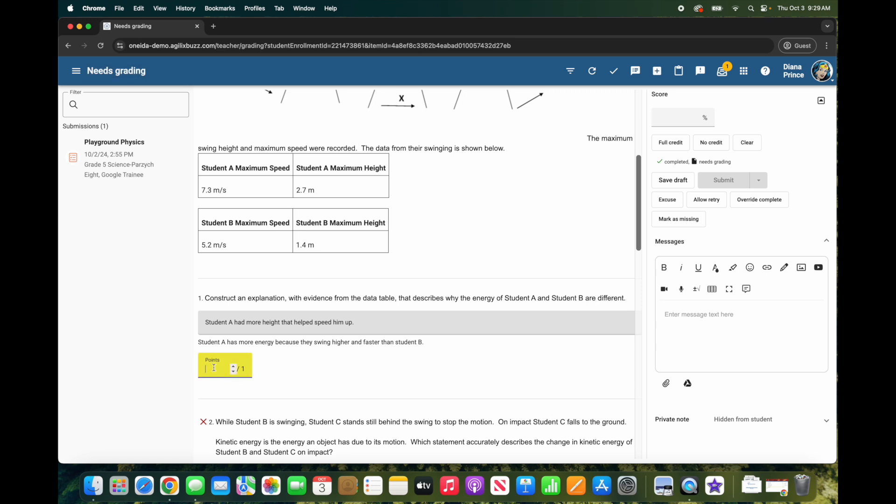
type("1")
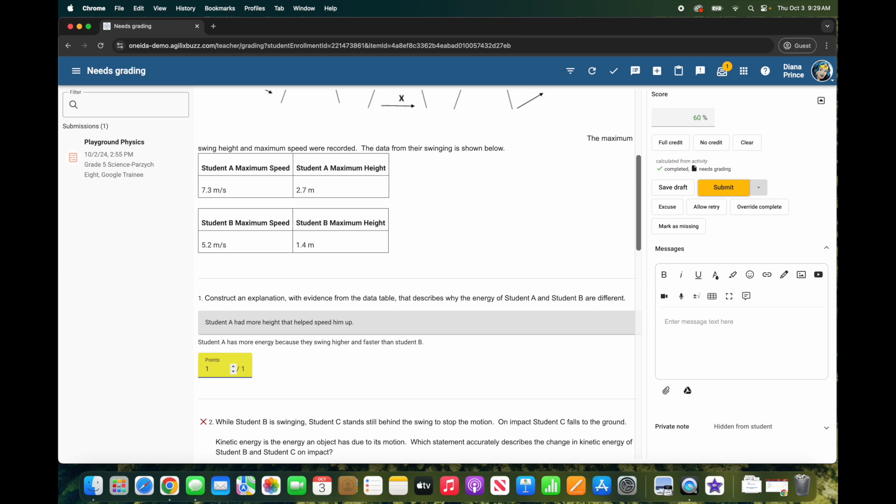
Step: Try awarding 1 point for question 2, and reset its points to 0
scroll(232, 369, "down", 5)
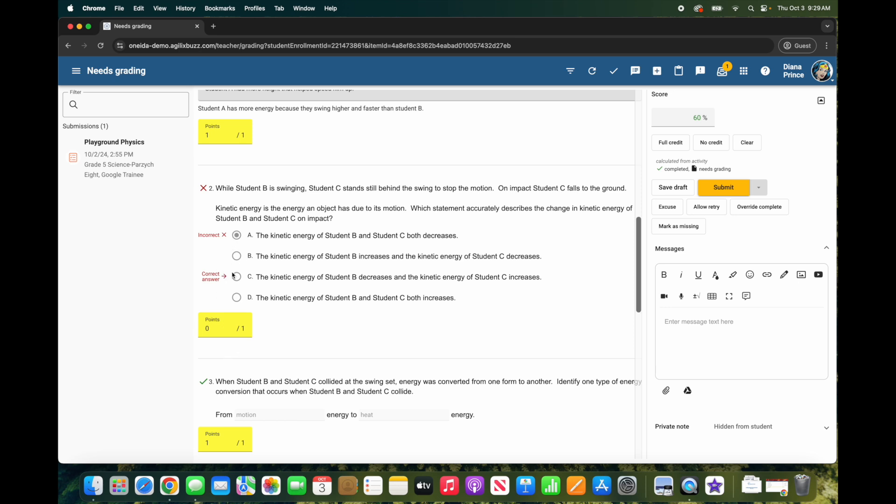
left_click(217, 325)
key("BackSpace")
type("1")
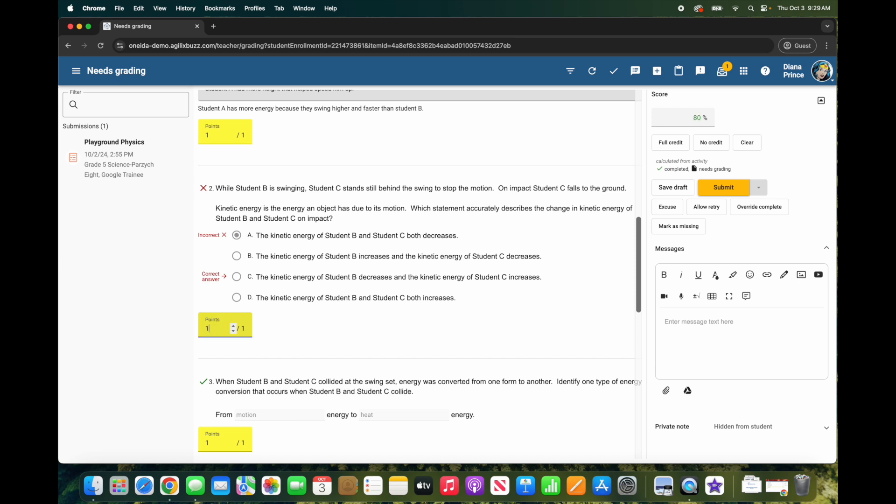
key("BackSpace")
type("0")
left_click(378, 347)
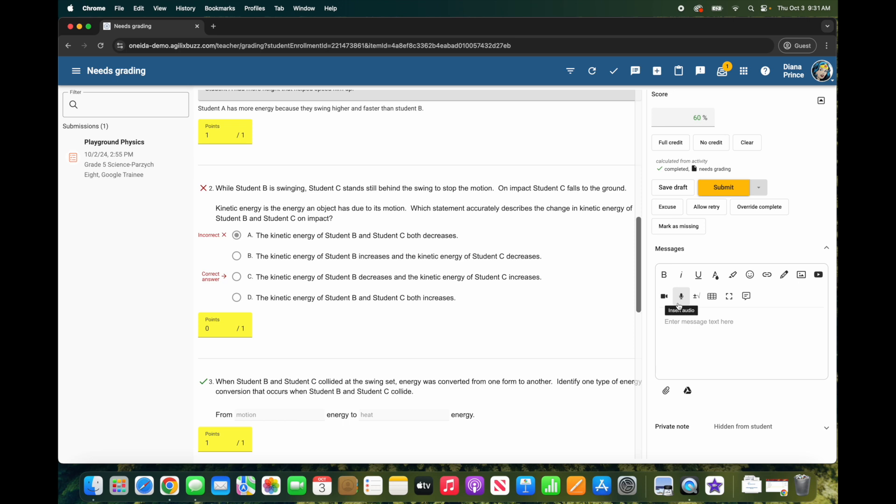
Step: Insert the "Please rethink your topic sentence" template into the feedback message and submit the score with it
left_click(747, 297)
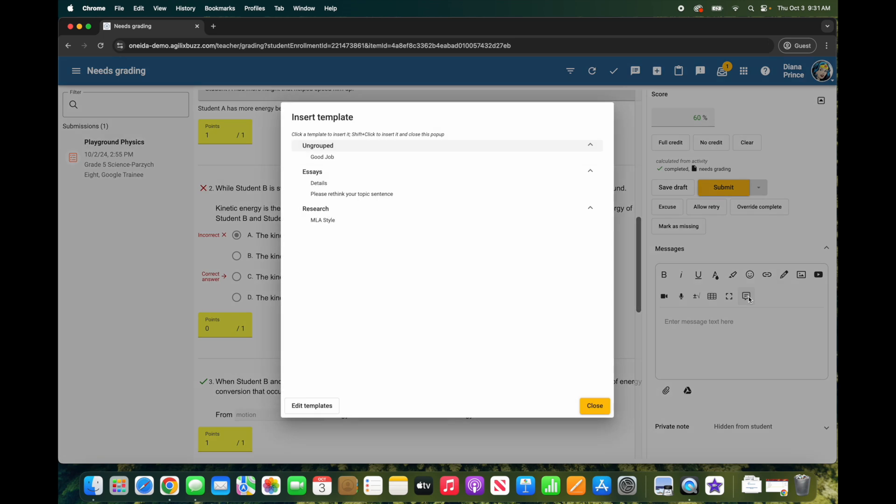
left_click(380, 198)
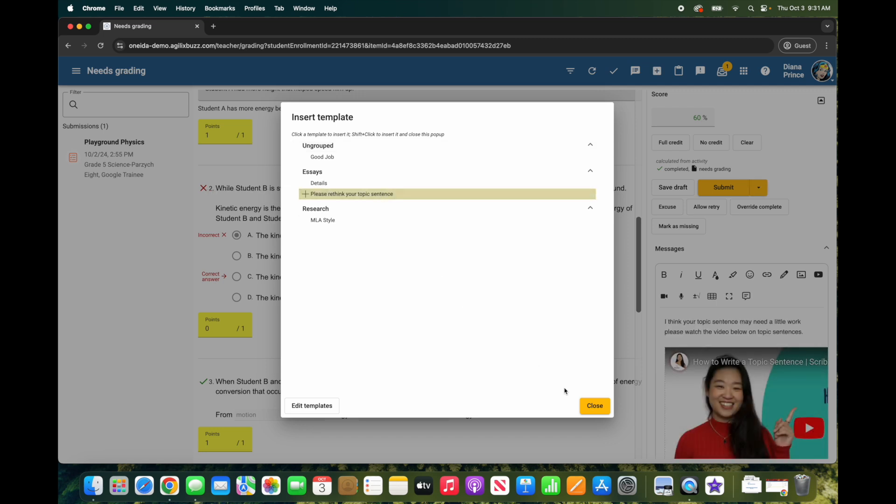
left_click(595, 406)
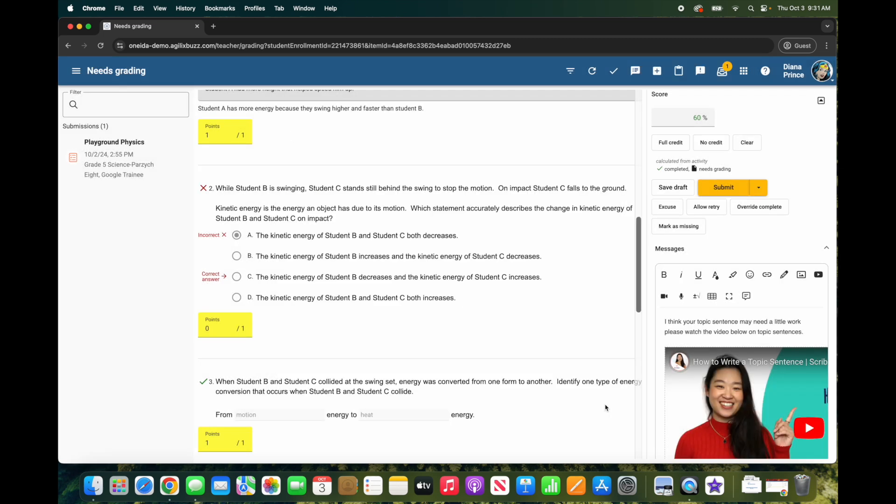
scroll(722, 385, "down", 3)
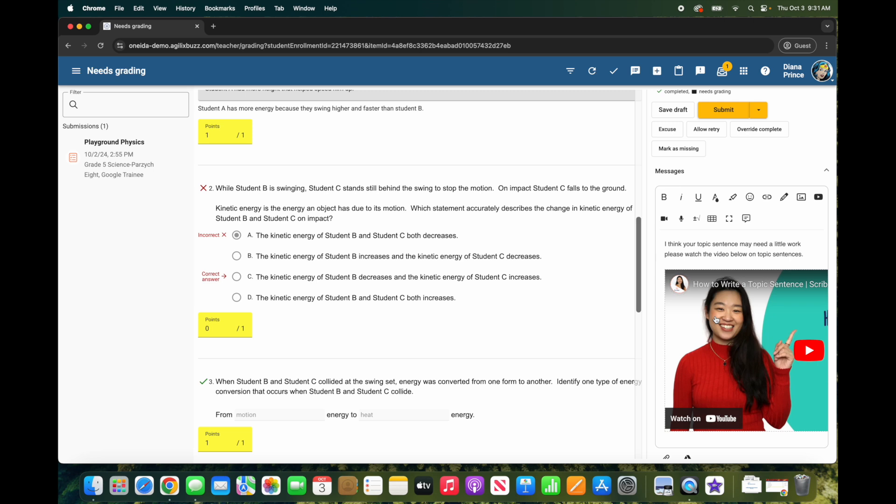
scroll(716, 320, "up", 3)
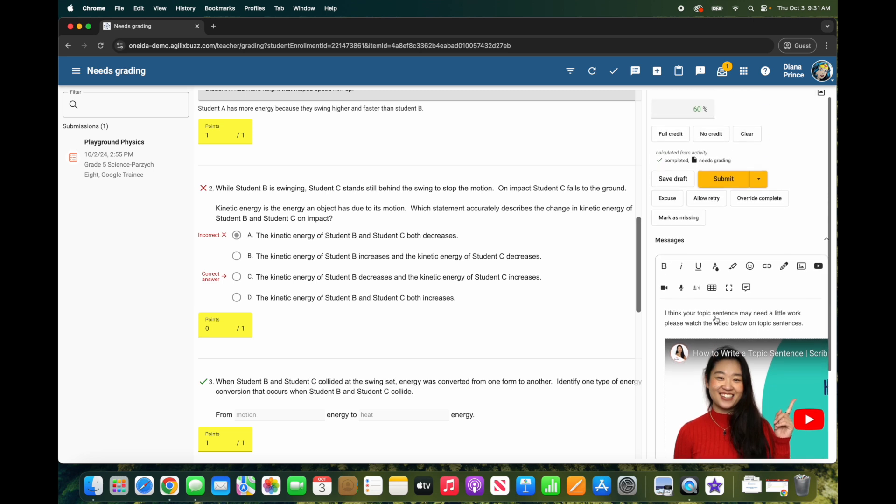
left_click(725, 187)
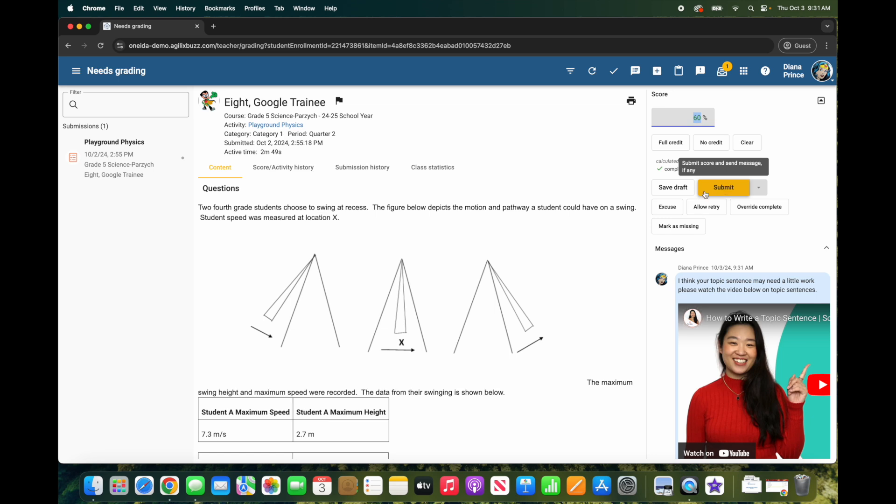
Step: Return to the Teacher App home page and open the Grade 5 Science course in the editor
left_click(75, 74)
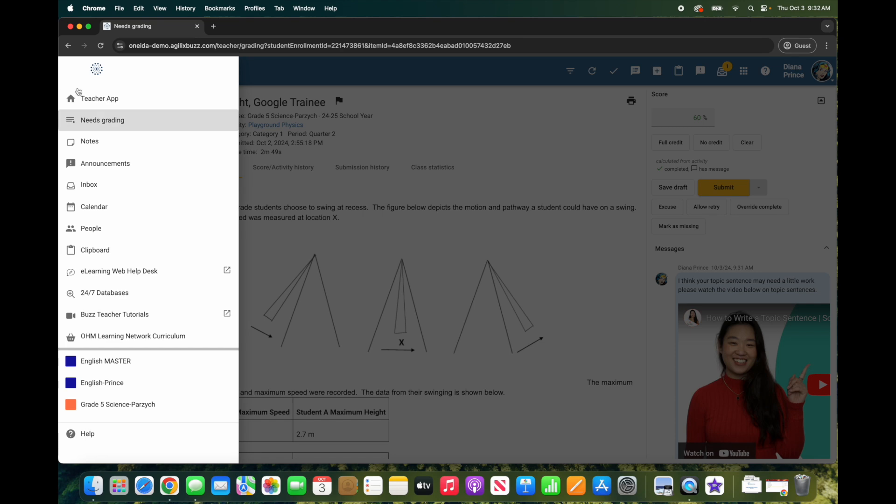
left_click(80, 98)
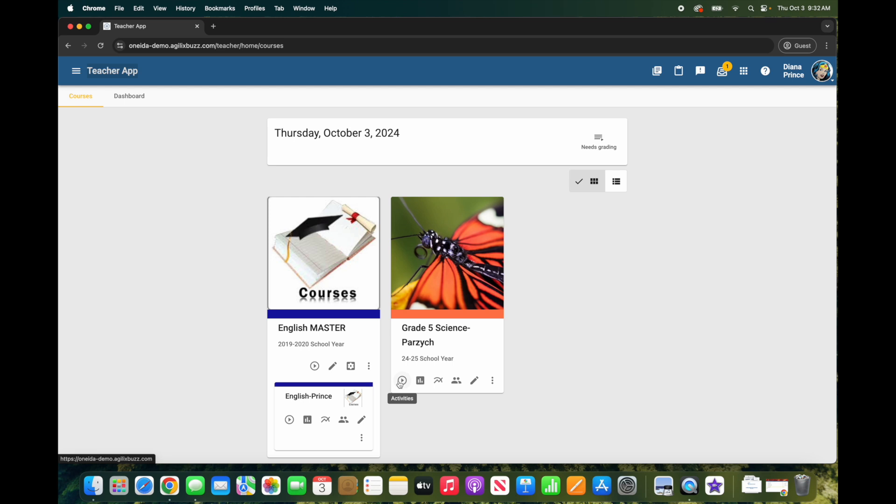
left_click(475, 382)
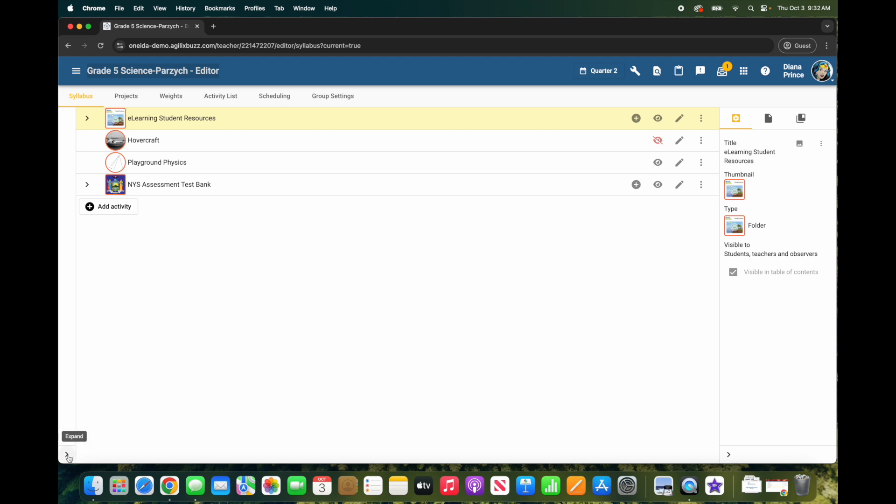
Step: Expand the standards list beside the course syllabus and open the course's proficiency descriptions
left_click(68, 457)
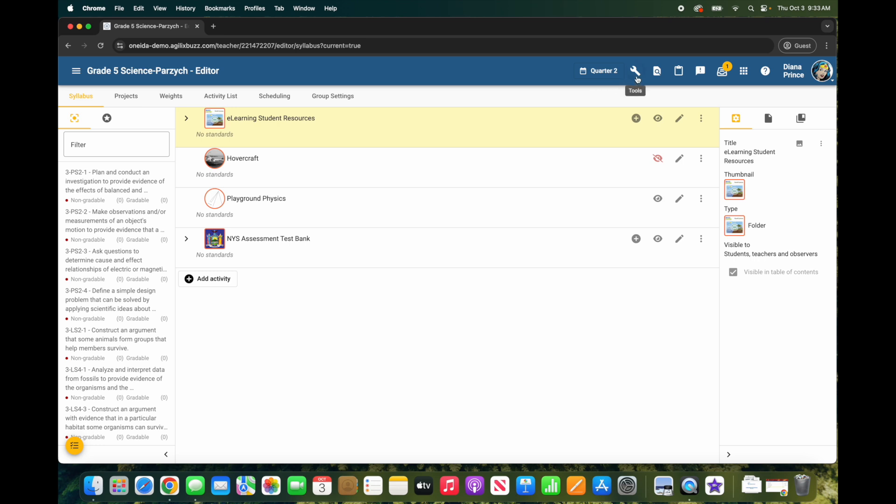
left_click(636, 72)
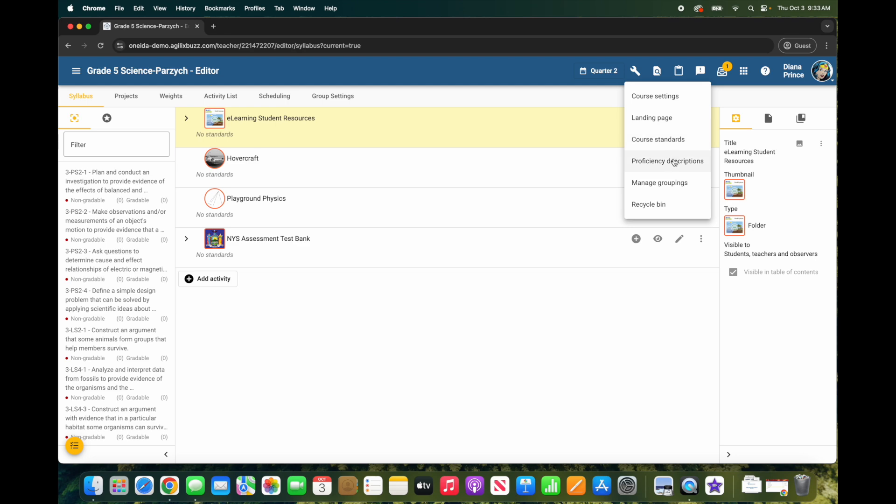
left_click(675, 162)
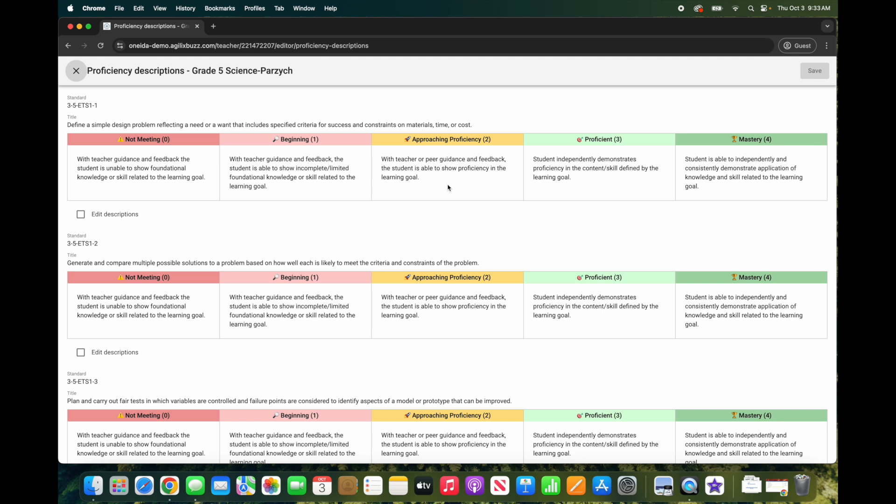
Step: Try enabling description editing for standard 3-5-ETS1-1, turn it off again, and close the proficiency descriptions without saving
left_click(81, 221)
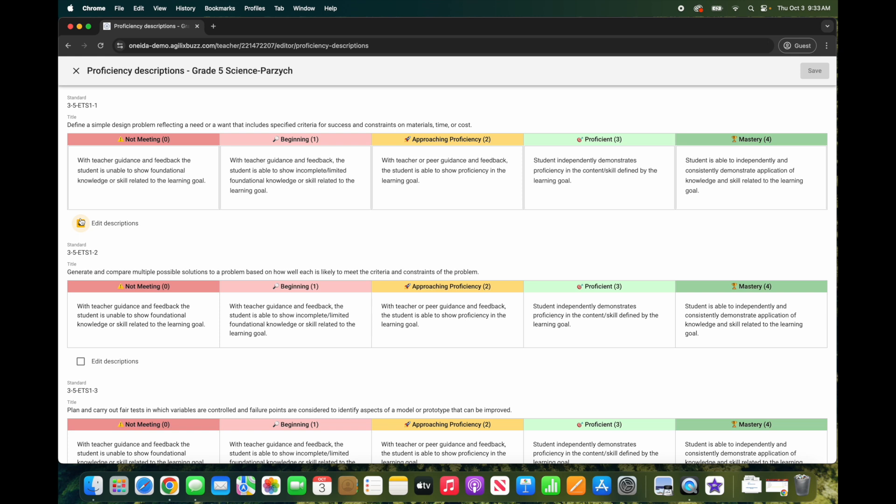
left_click(81, 222)
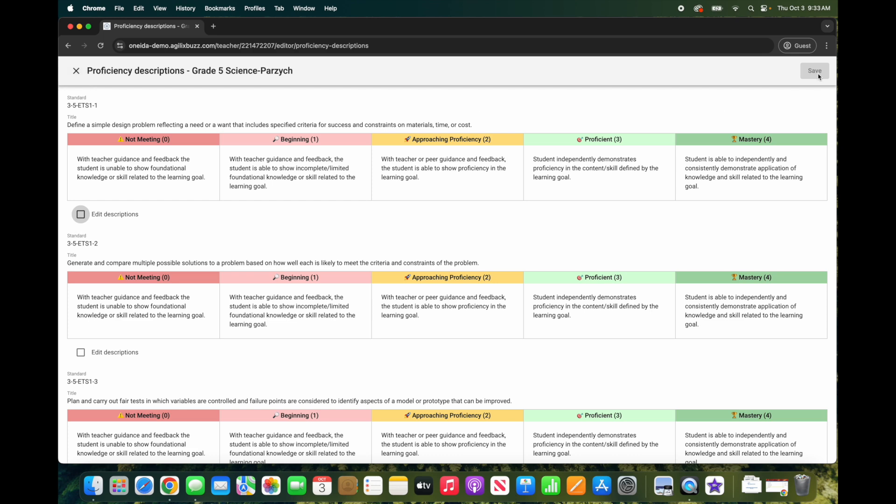
left_click(76, 72)
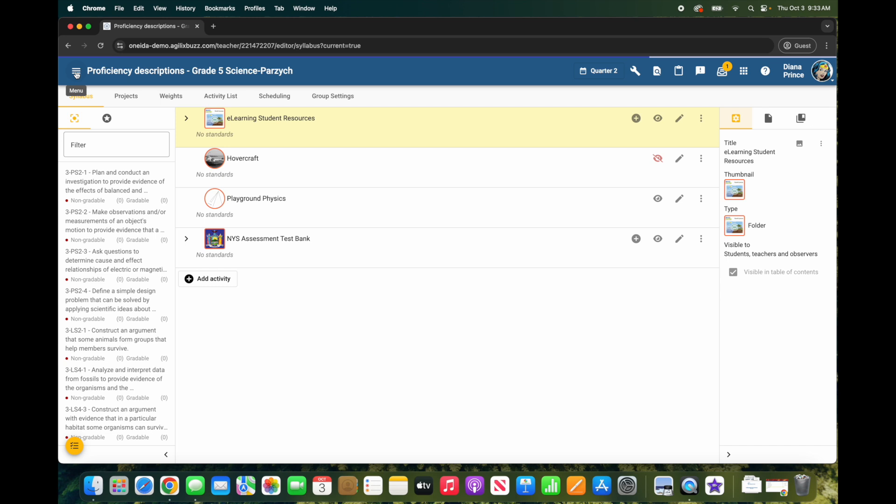